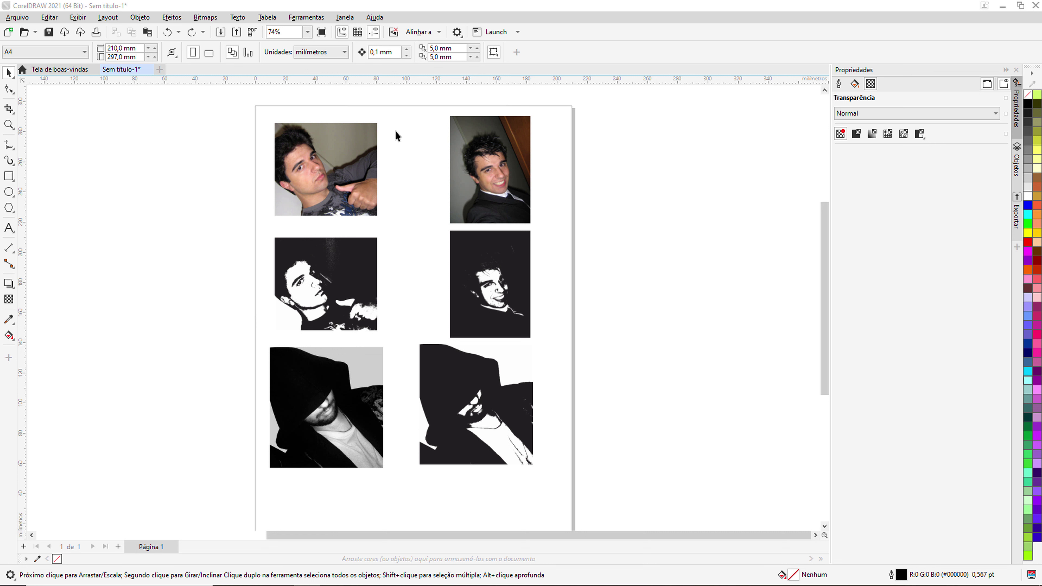
Start a black-and-white (1 bit) conversion of the colour photo with the thumb gesture near the page's upper-left corner
click(348, 186)
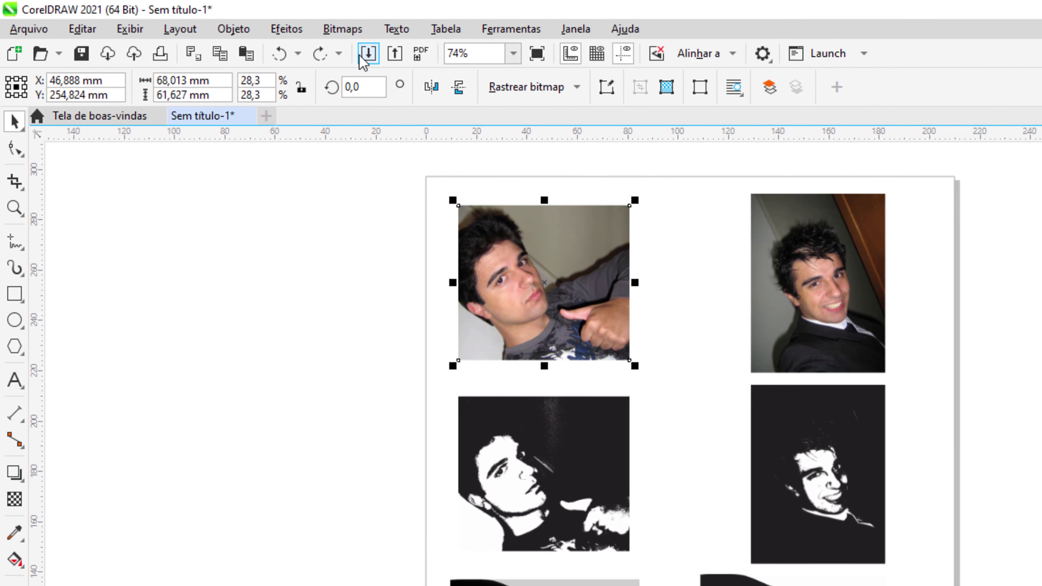
click(342, 29)
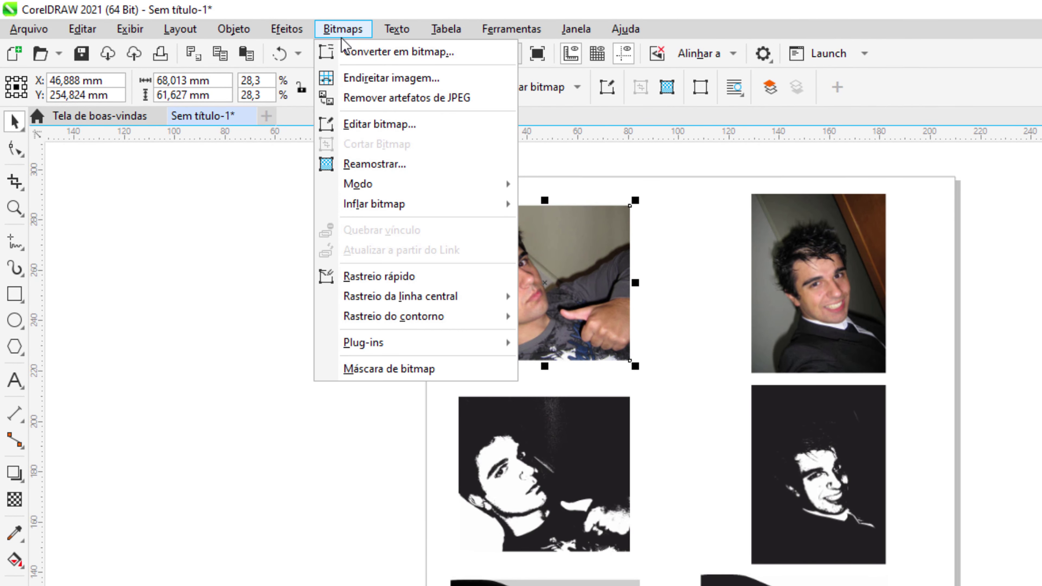
mouse_move(368, 189)
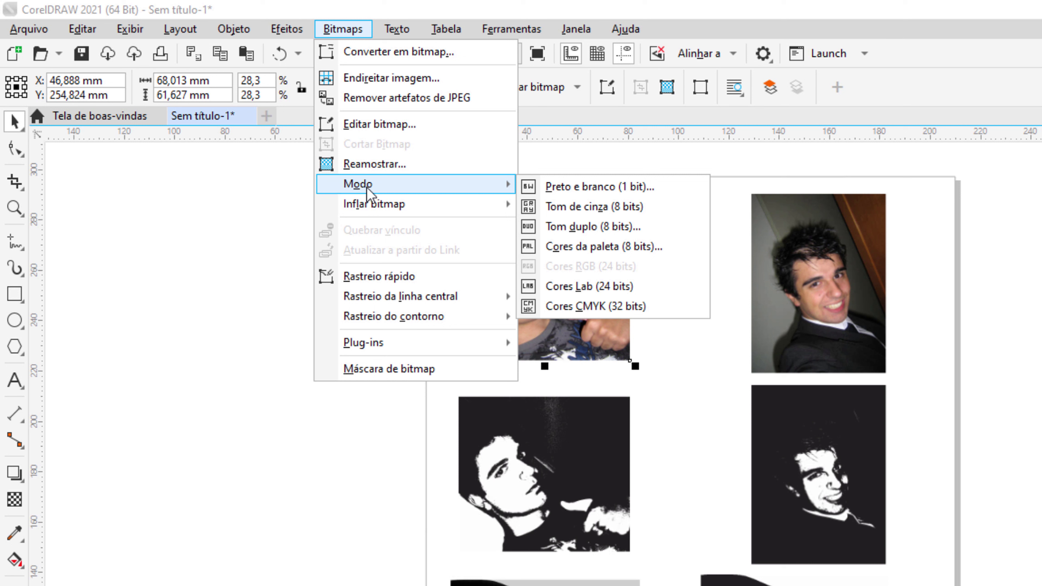
click(592, 190)
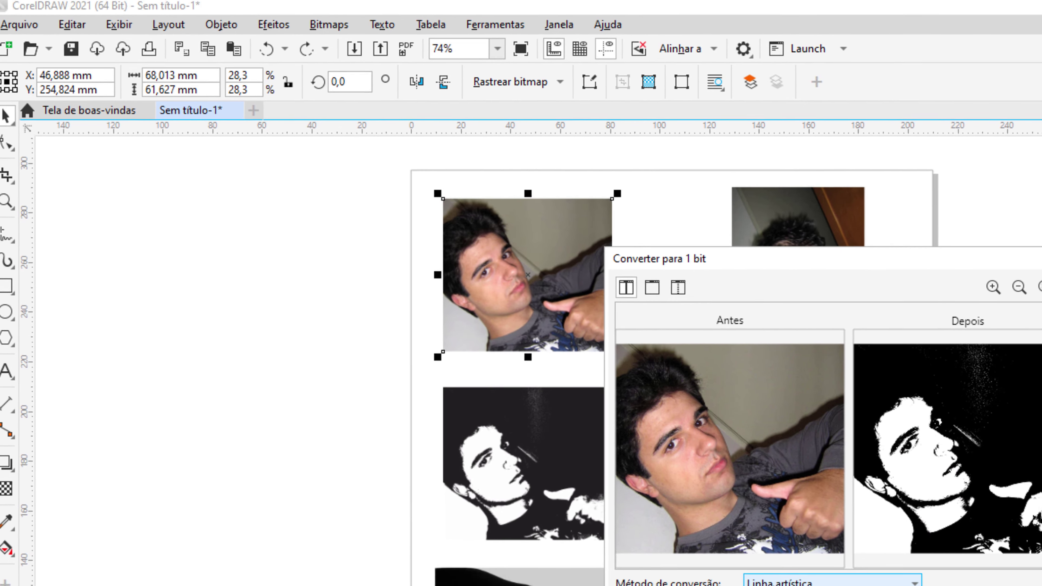
Try the Meio-tom and Ordenada conversion methods in the preview, and return the method to Linha artística
click(763, 577)
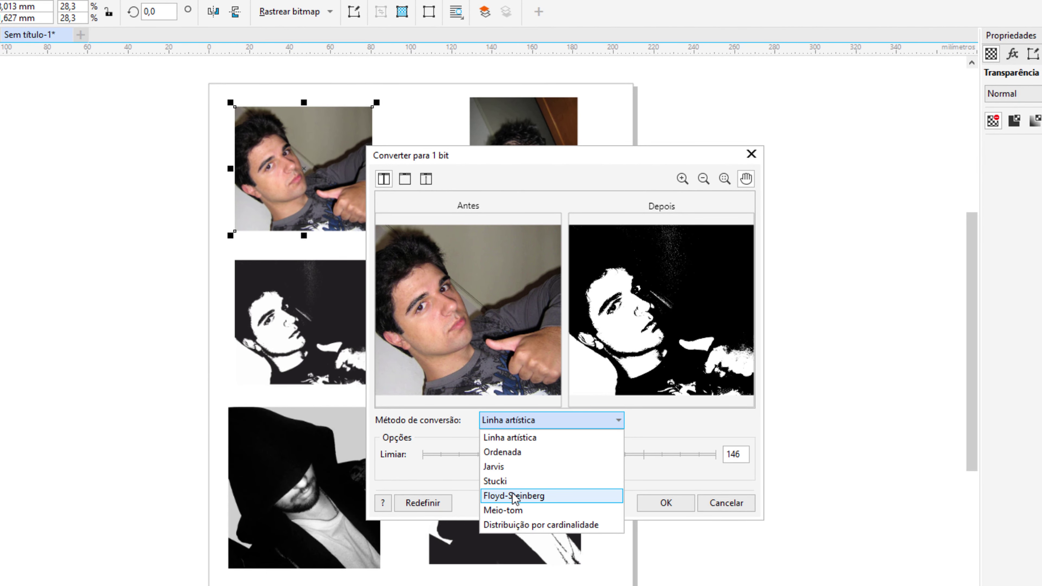
click(518, 510)
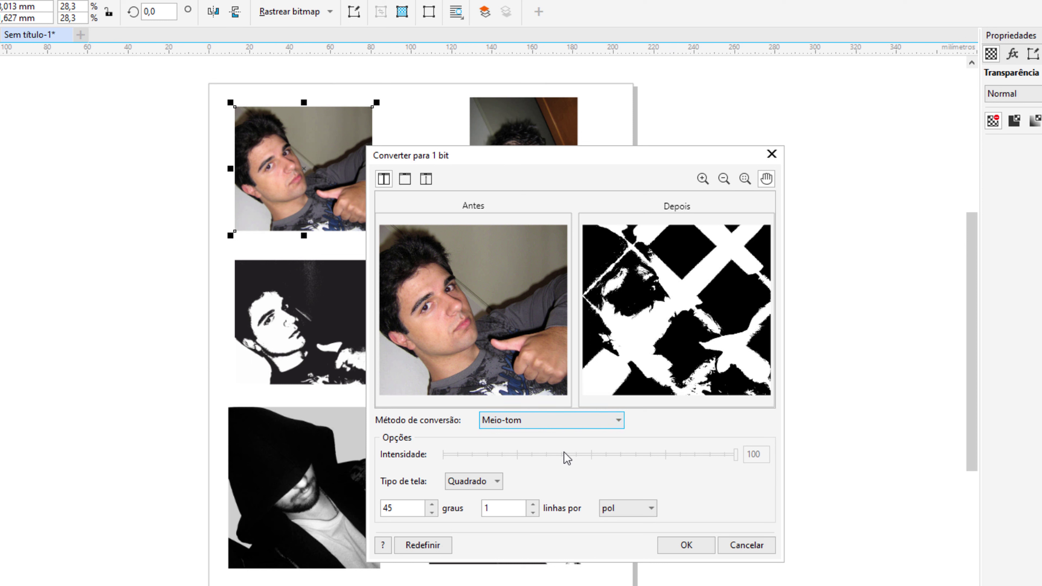
click(569, 428)
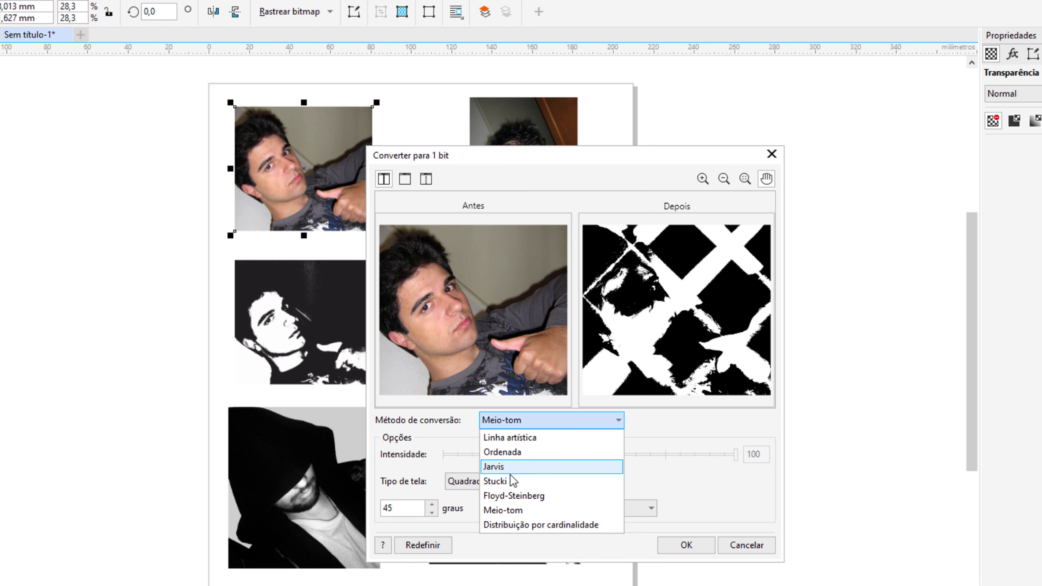
mouse_move(509, 451)
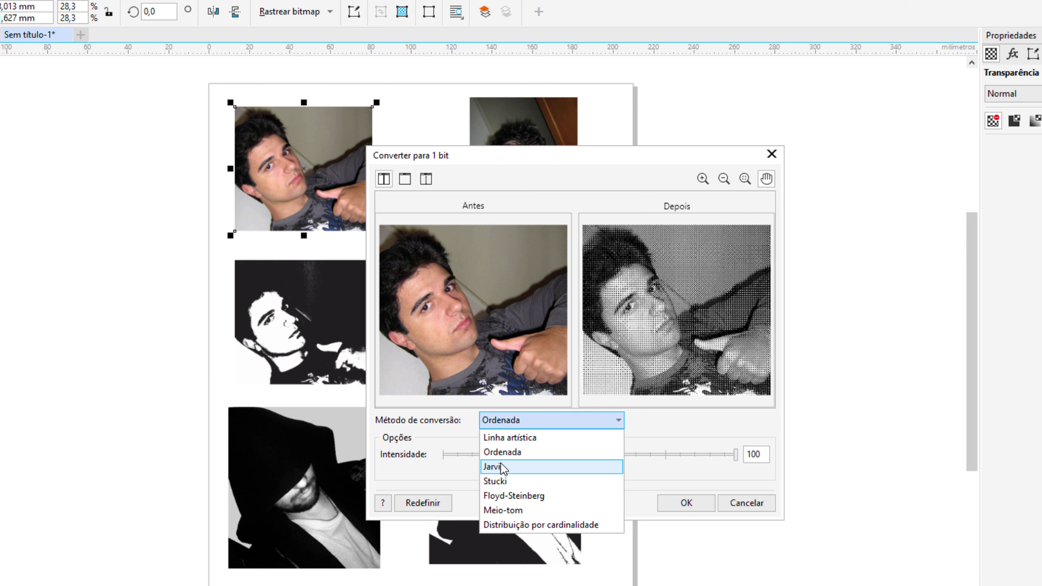
click(513, 436)
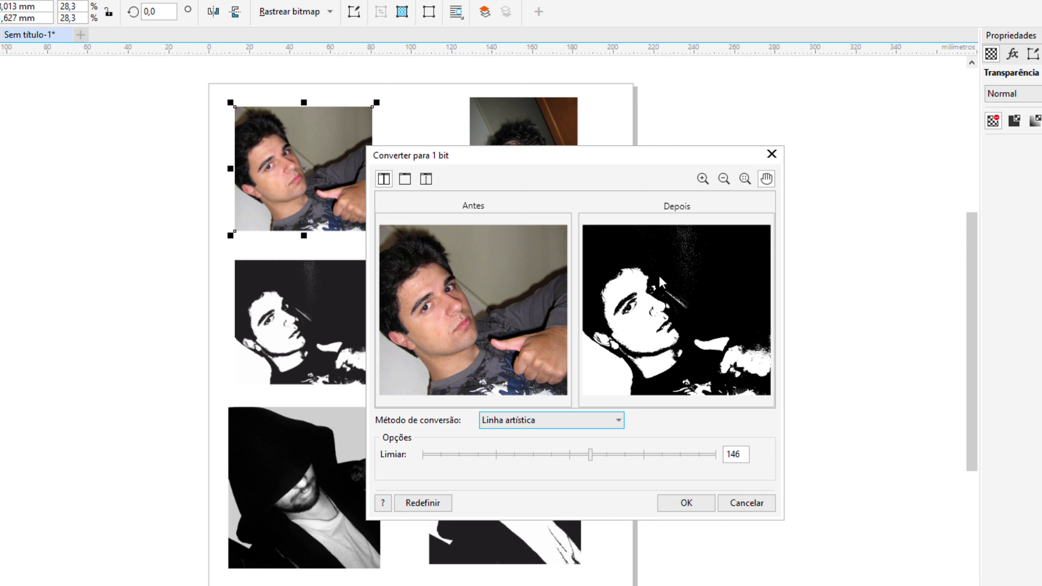
Test Limiar values of 30, 224 and 143 to compare the conversion in the preview
drag(591, 454, 471, 456)
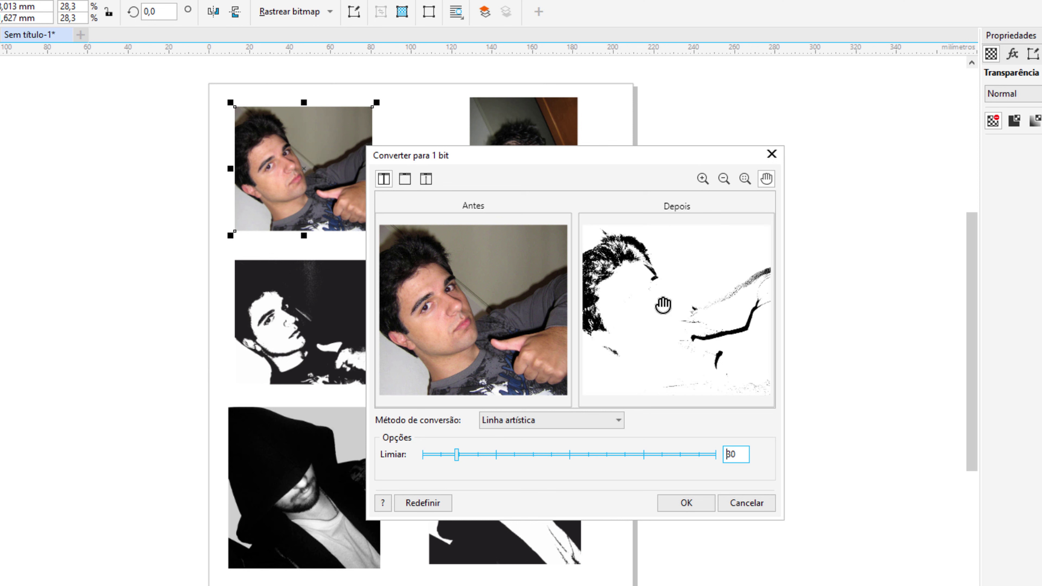
drag(450, 460, 683, 462)
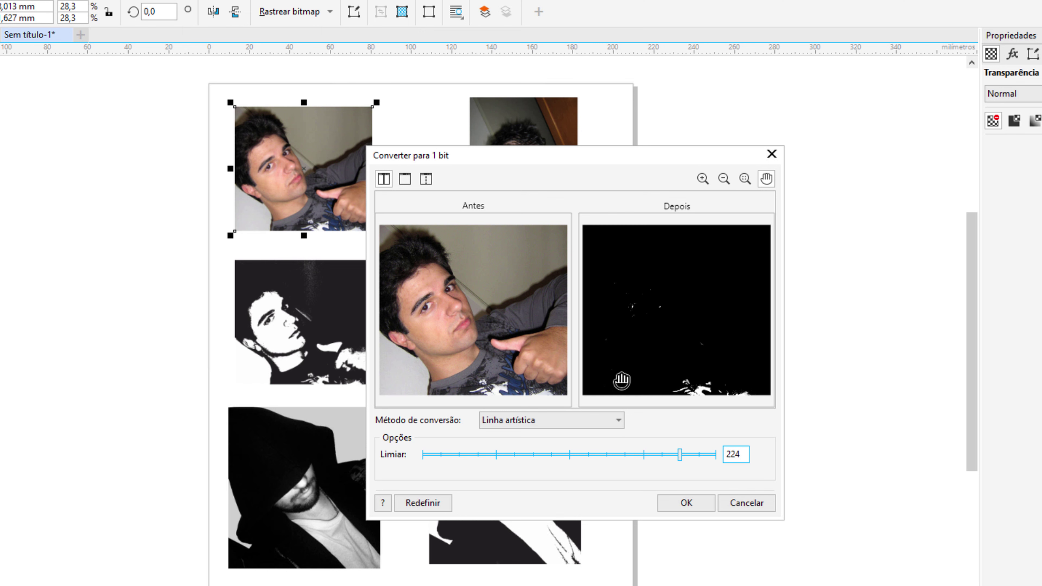
drag(678, 455, 590, 473)
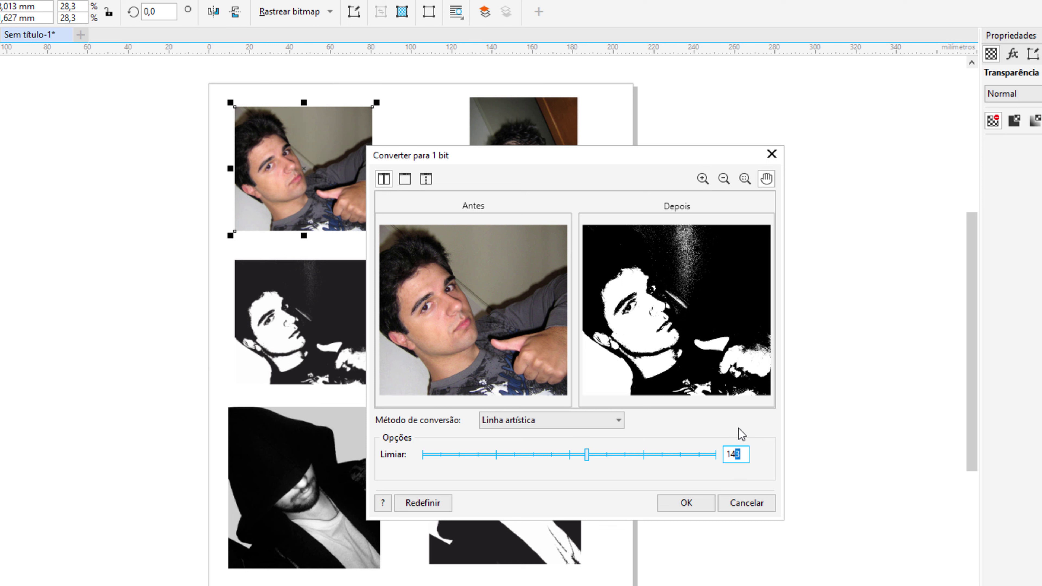
Lower the Limiar to 108, apply the 1-bit conversion to the thumb-gesture photo and deselect it
key(Down)
key(Down)
key(Down)
key(Down)
key(Down)
key(Down)
key(Down)
key(Down)
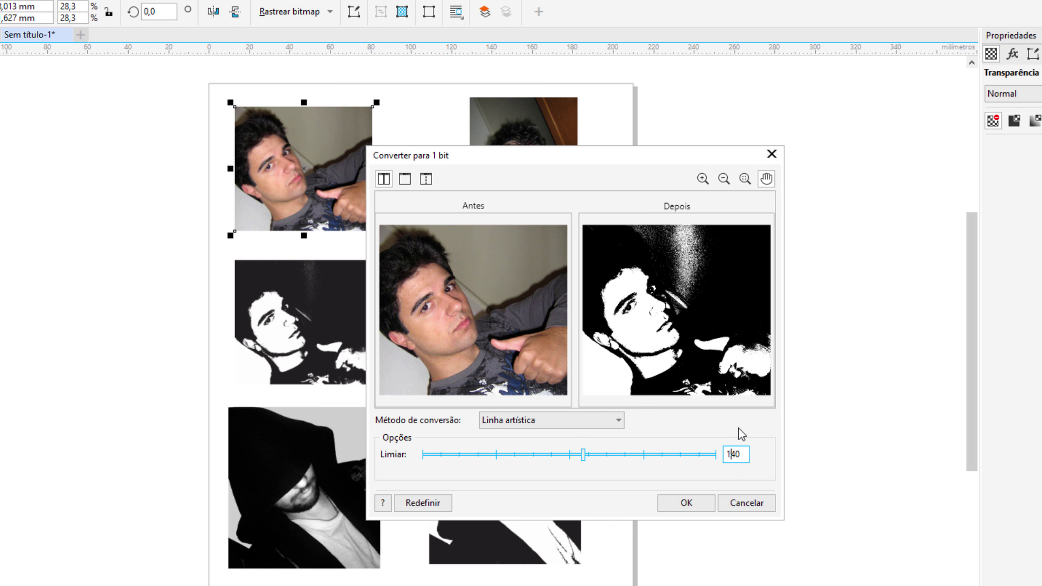
key(Down)
key(Down)
key(Down)
key(Down)
key(Down)
key(Down)
key(Down)
key(Down)
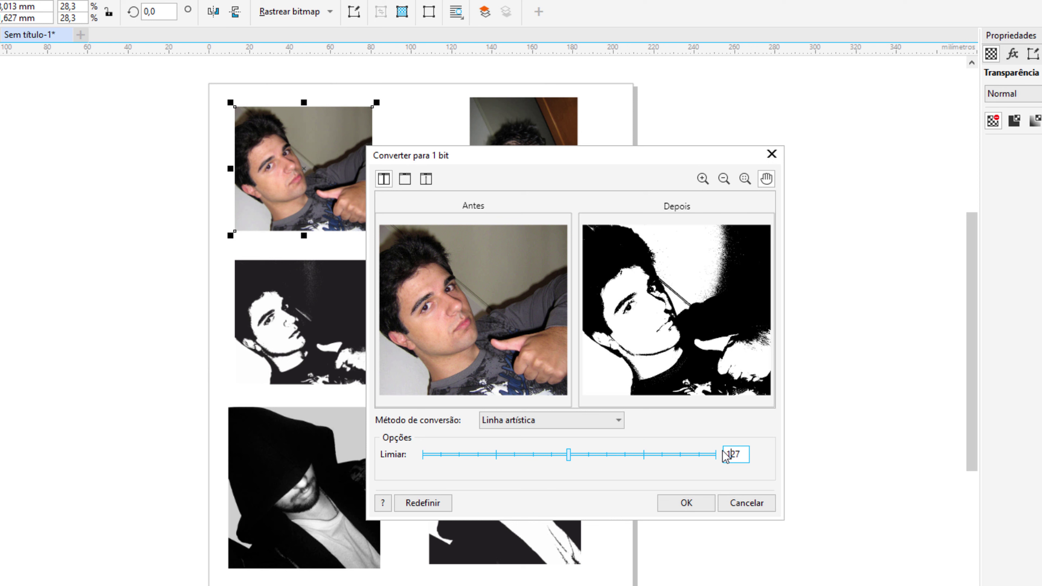
key(Down)
key(Down)
key(Down)
key(Down)
key(Down)
key(Down)
key(Down)
key(Down)
key(Down)
key(Down)
key(Down)
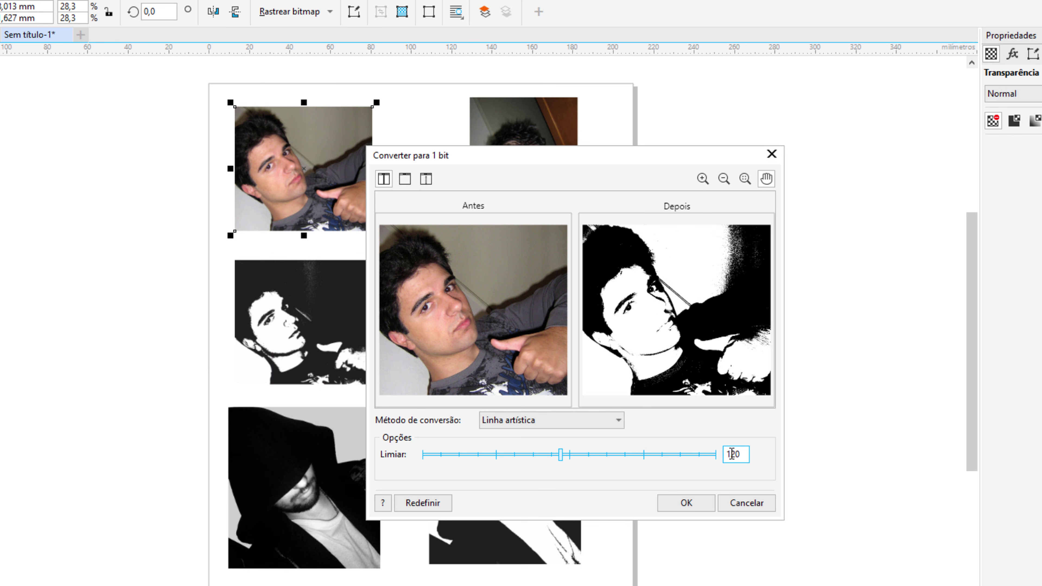
key(Down)
key(Down)
key(Down)
key(Down)
key(Down)
key(Down)
key(Down)
key(Down)
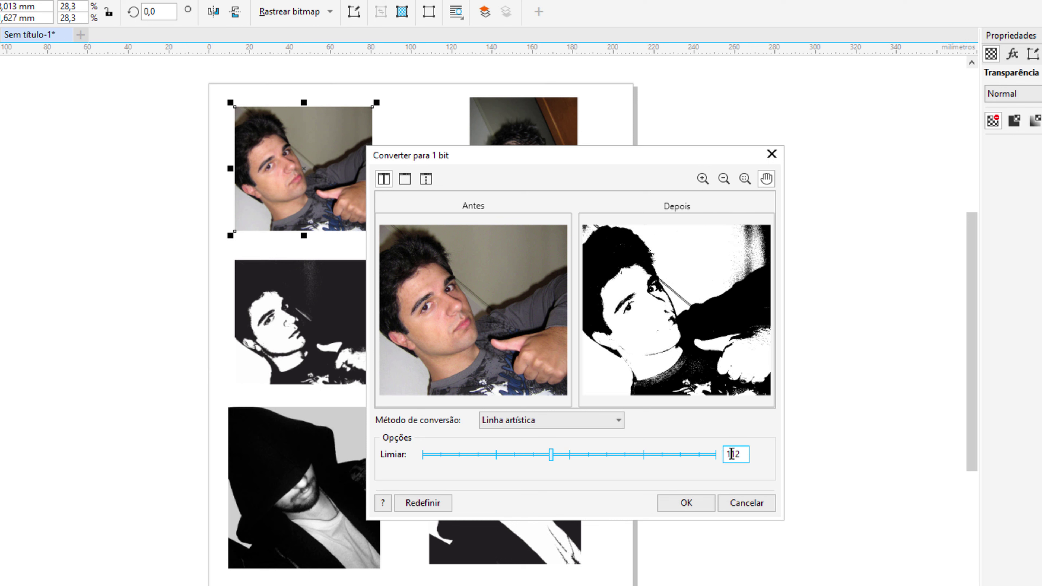
key(Down)
key(Down)
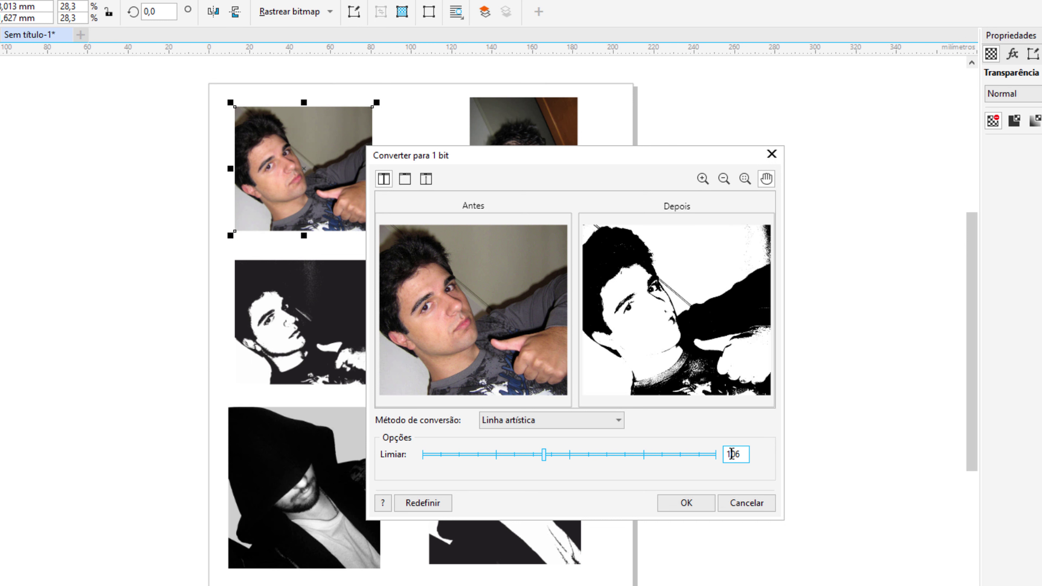
key(Up)
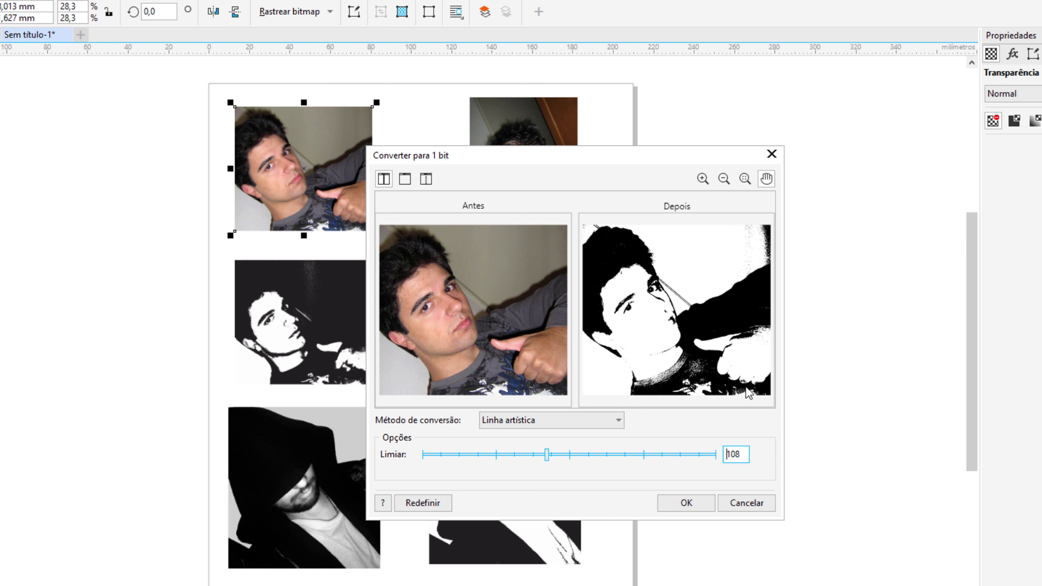
click(686, 506)
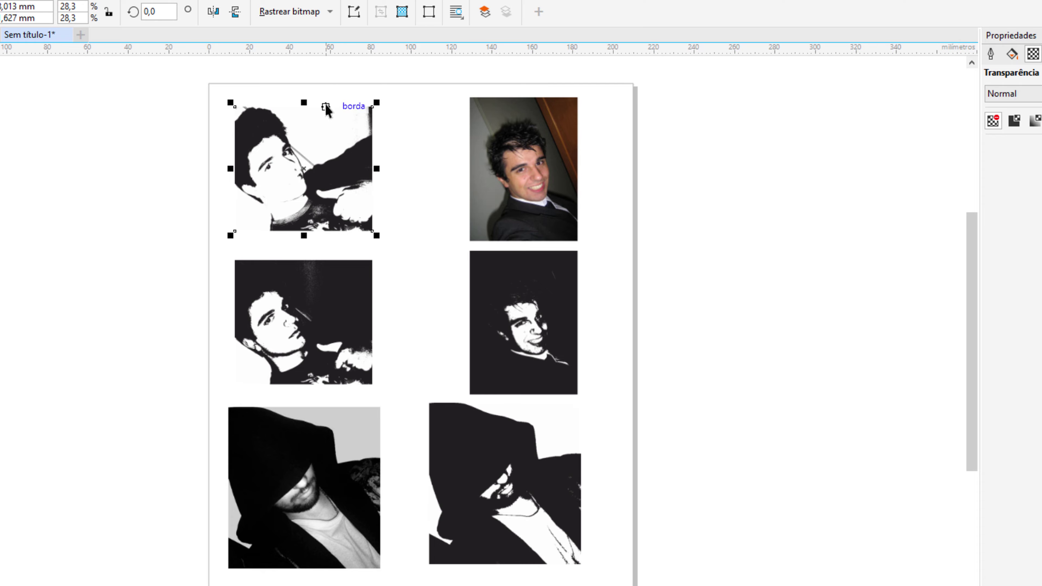
click(400, 198)
Convert the colour photo of the man in a suit to black and white (1 bit) using Linha artística with Limiar 143
scroll(284, 157, up, 4)
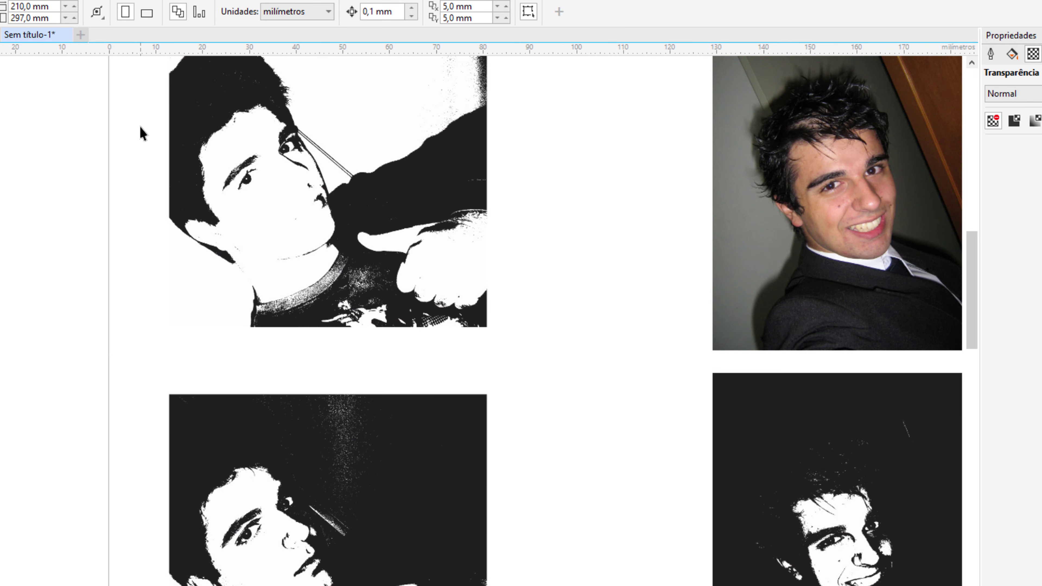
scroll(181, 156, up, 1)
scroll(349, 223, down, 4)
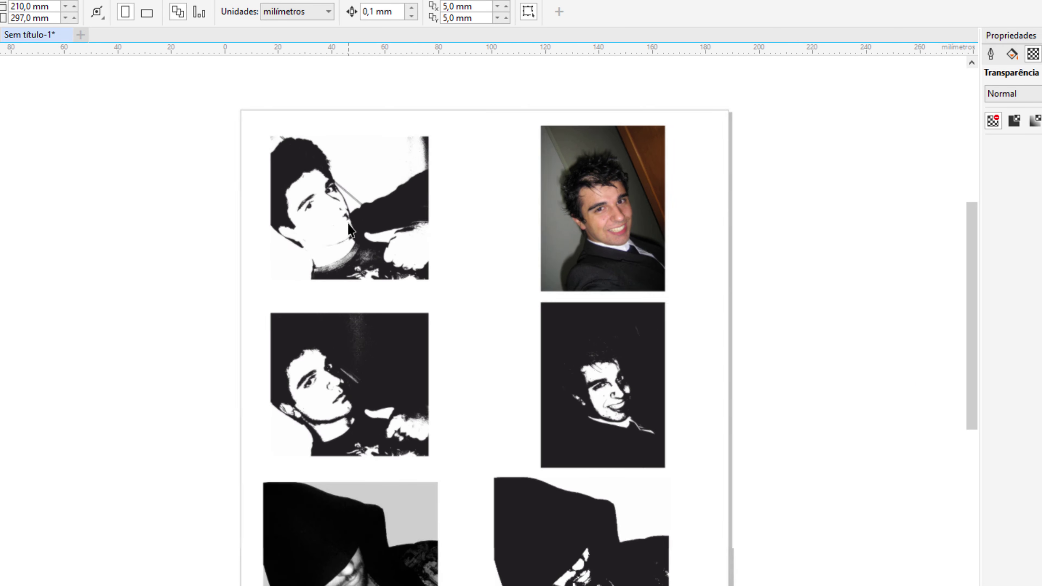
click(617, 224)
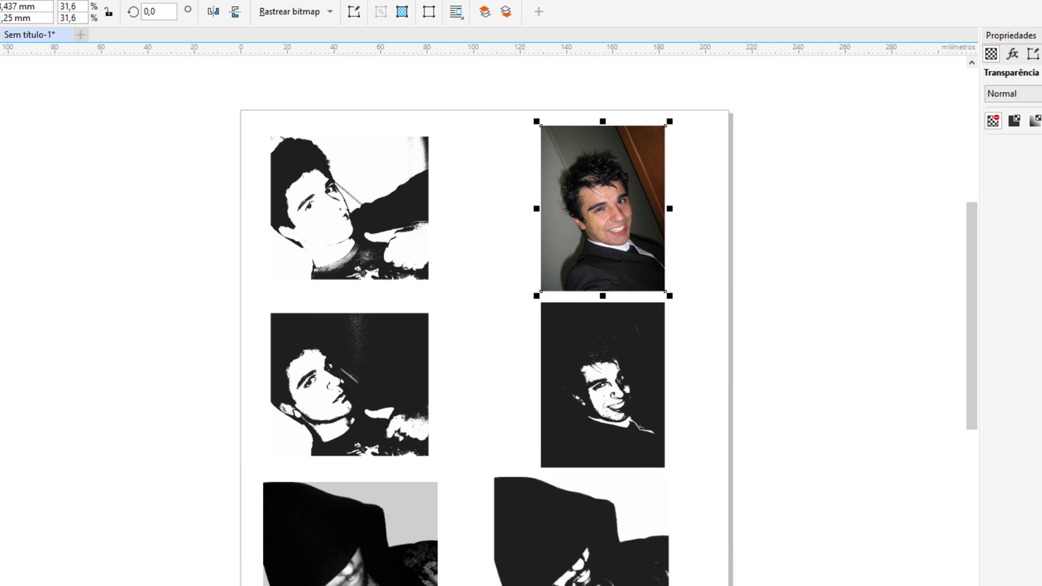
click(139, 1)
mouse_move(181, 99)
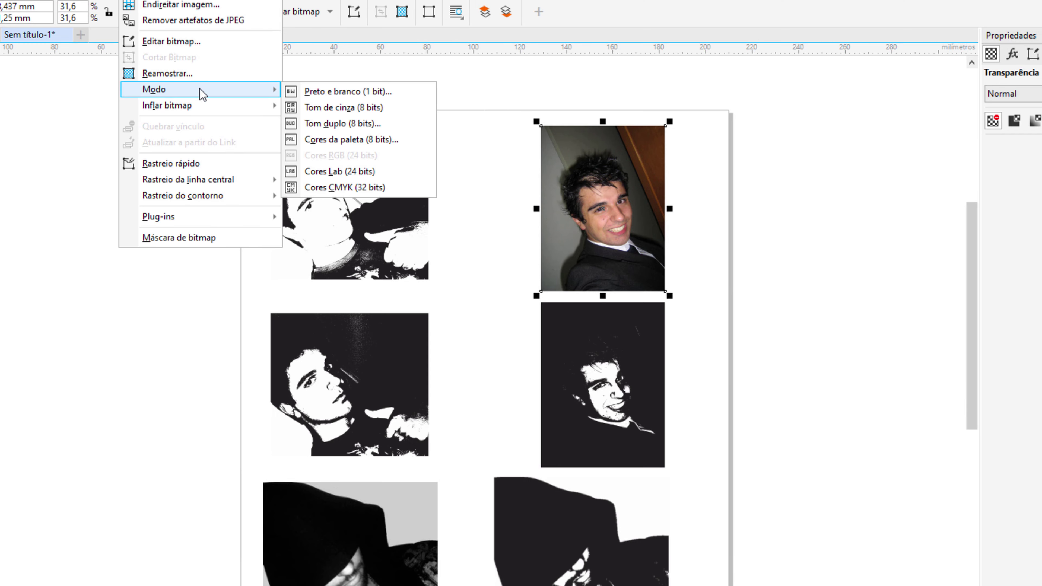
click(374, 95)
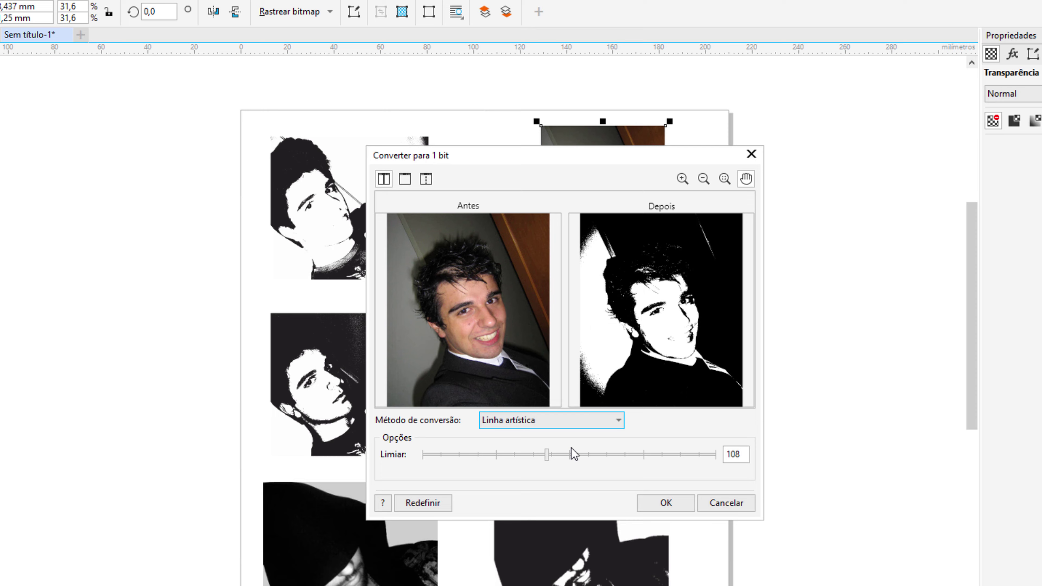
drag(546, 454, 587, 455)
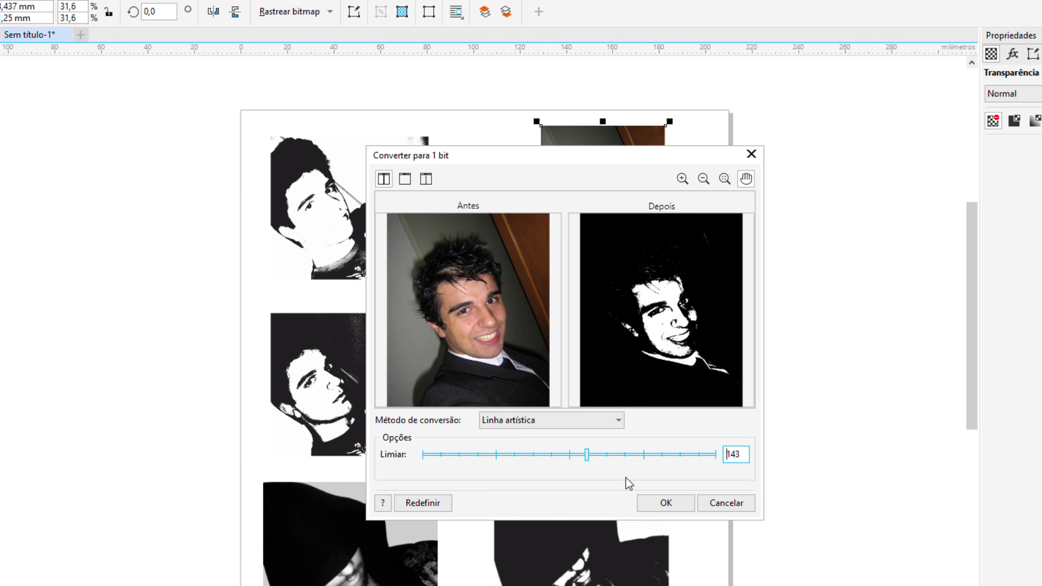
click(665, 503)
Convert the grayscale photo of the hooded man to black and white (1 bit) using Linha artística with Limiar 143
scroll(507, 333, down, 3)
click(415, 459)
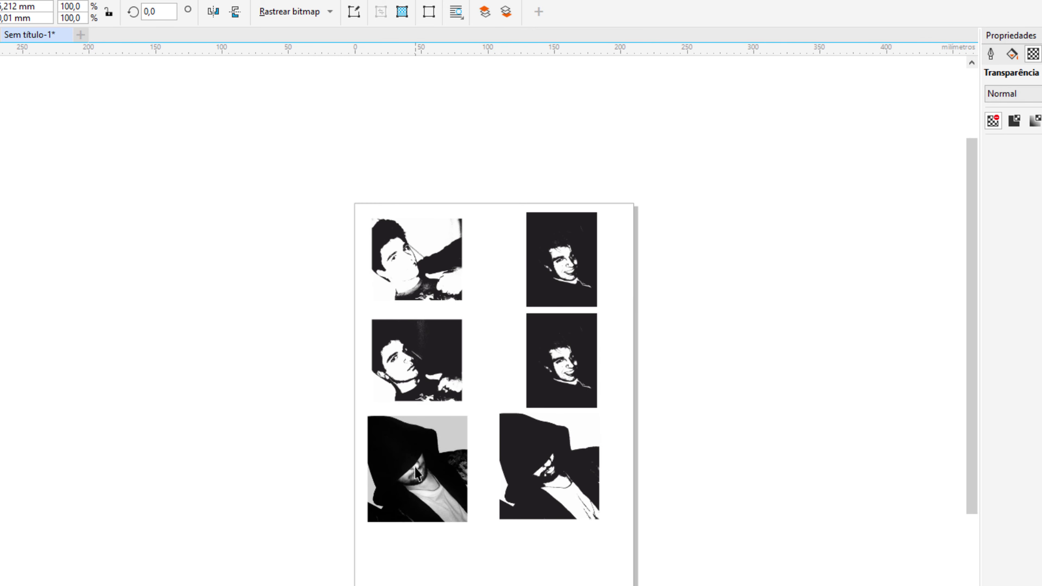
scroll(414, 457, up, 2)
scroll(414, 457, up, 3)
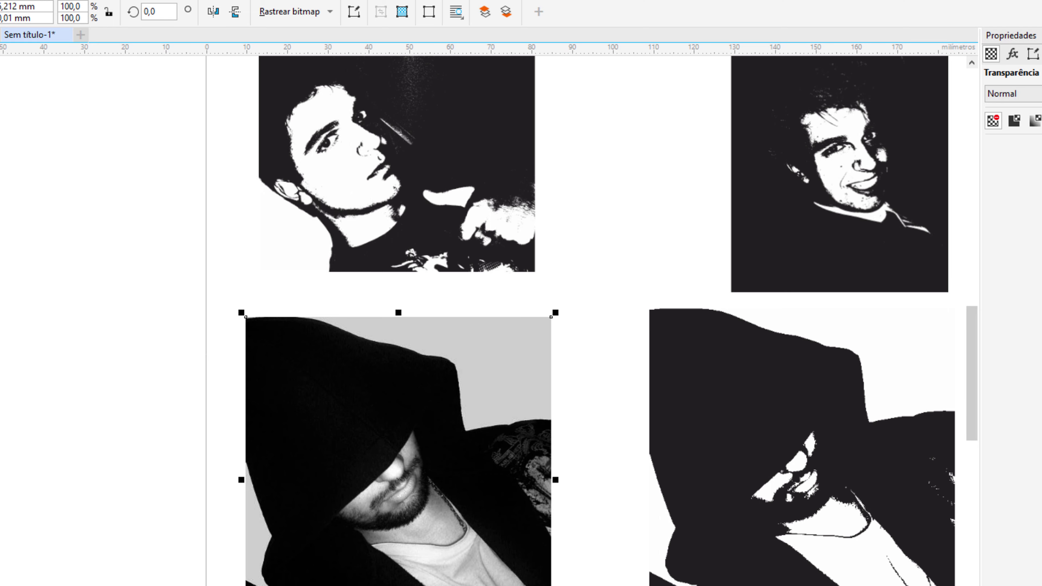
click(136, 0)
mouse_move(203, 89)
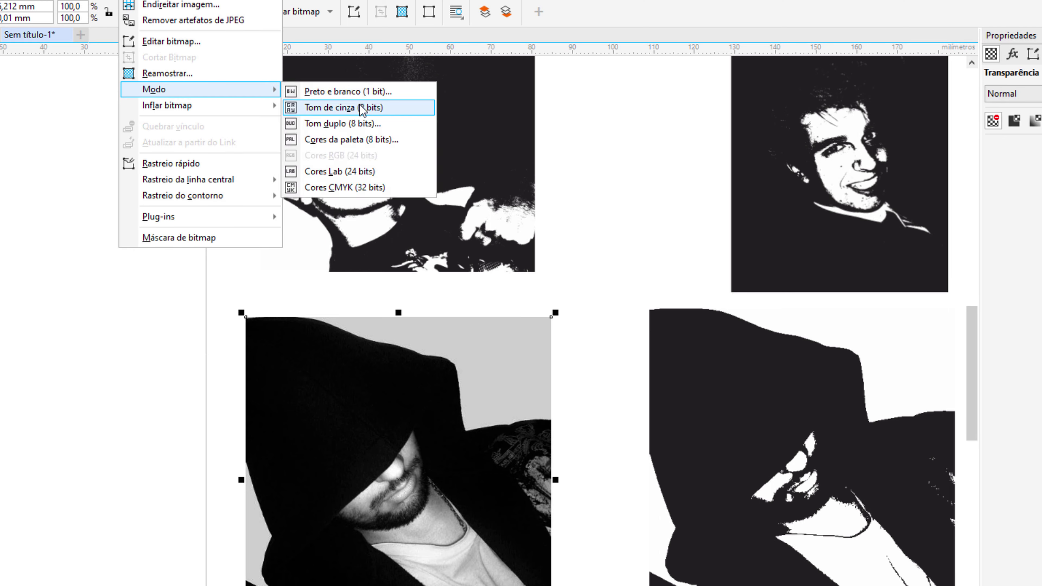
click(348, 92)
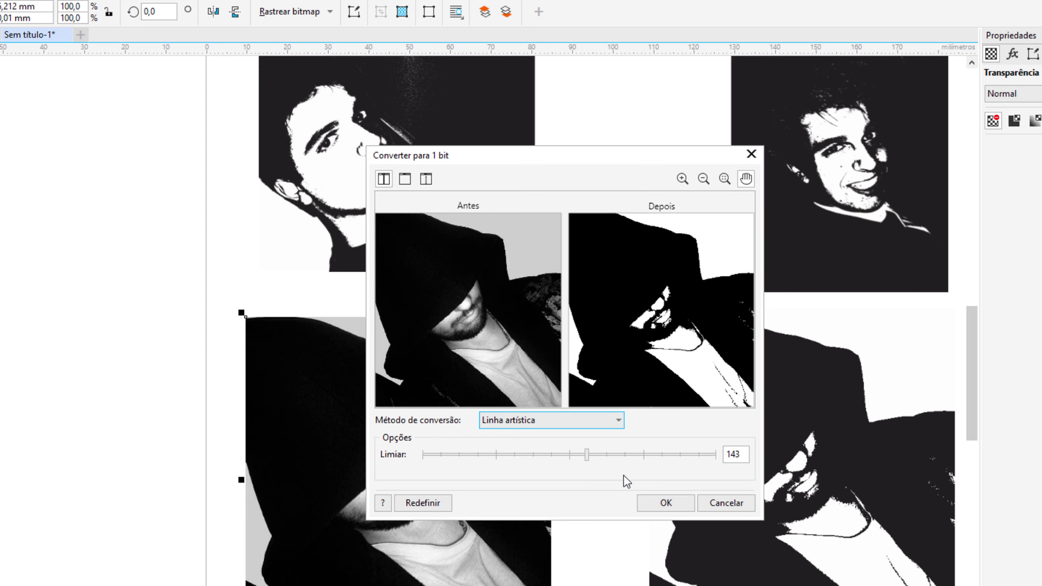
click(665, 503)
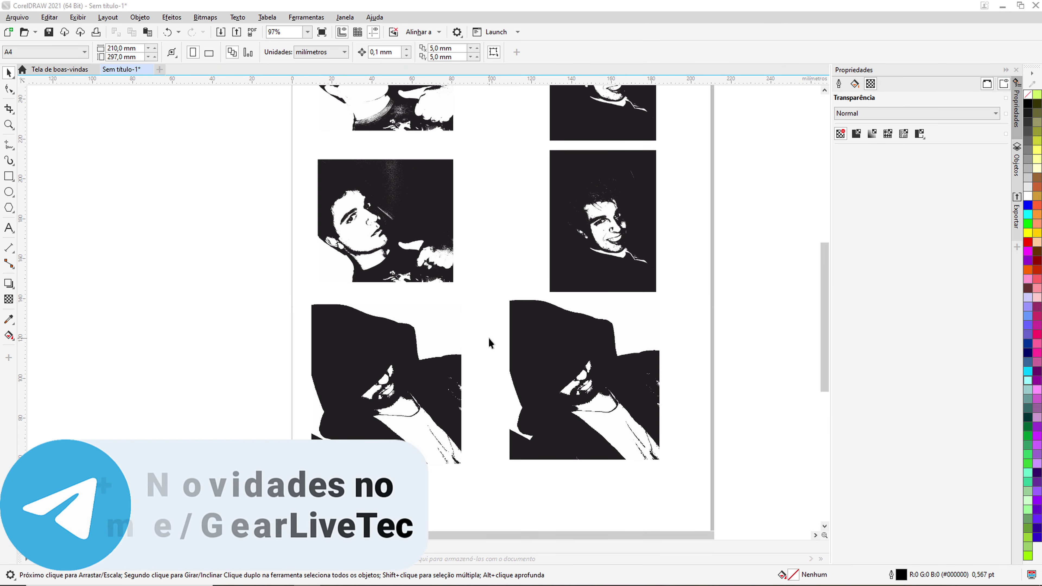
Start a Rastreio do contorno with Imagem de alta qualidade on the first thumb-gesture bitmap at the page's upper edge
scroll(473, 294, down, 2)
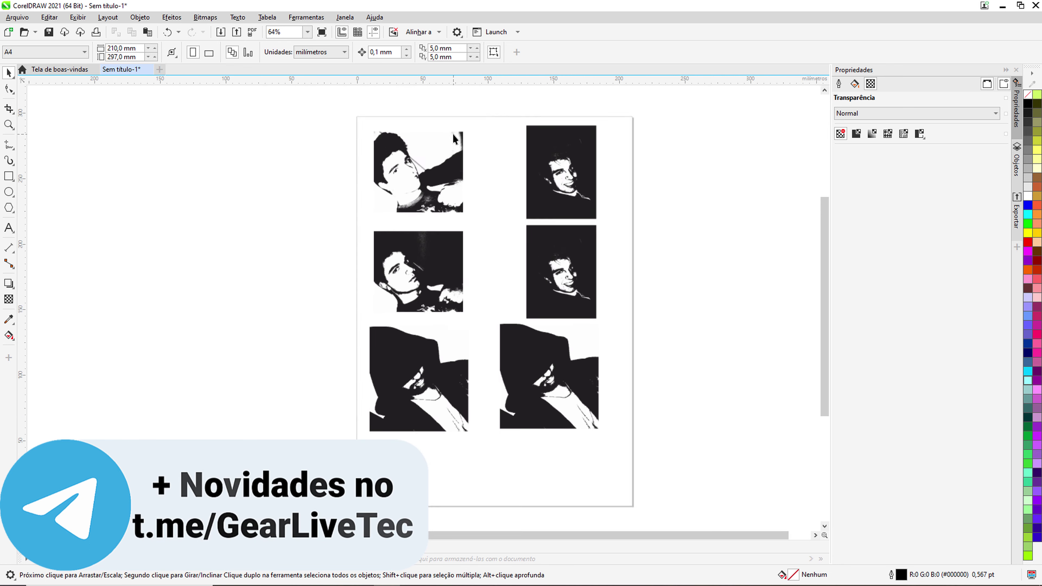
scroll(453, 133, up, 5)
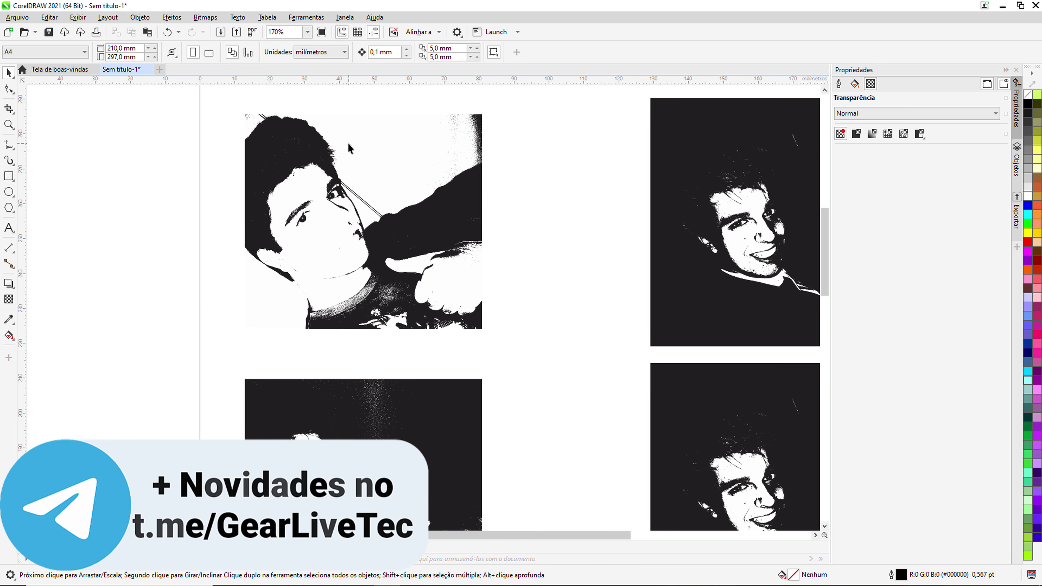
click(348, 145)
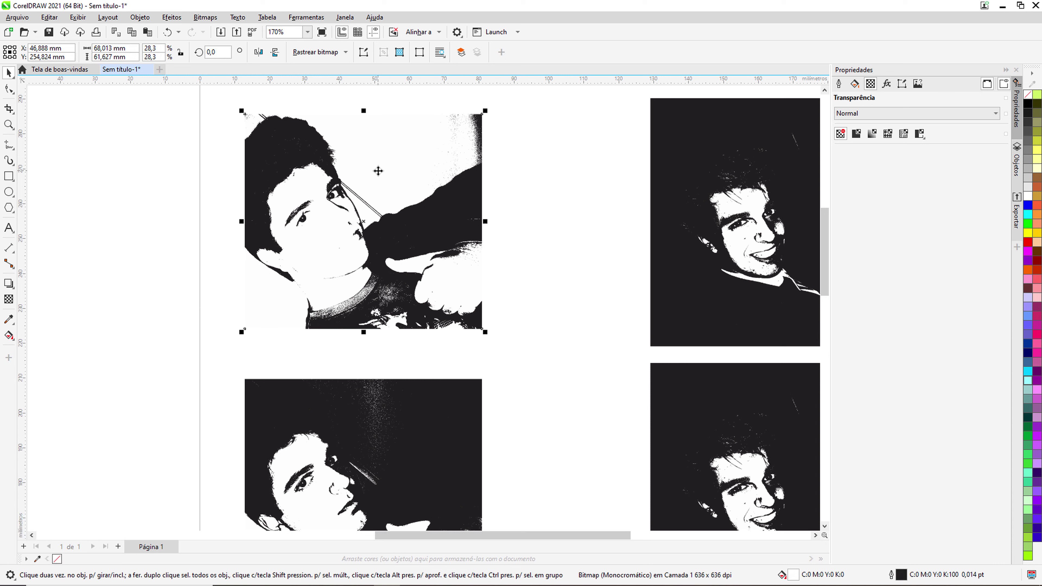
right_click(378, 171)
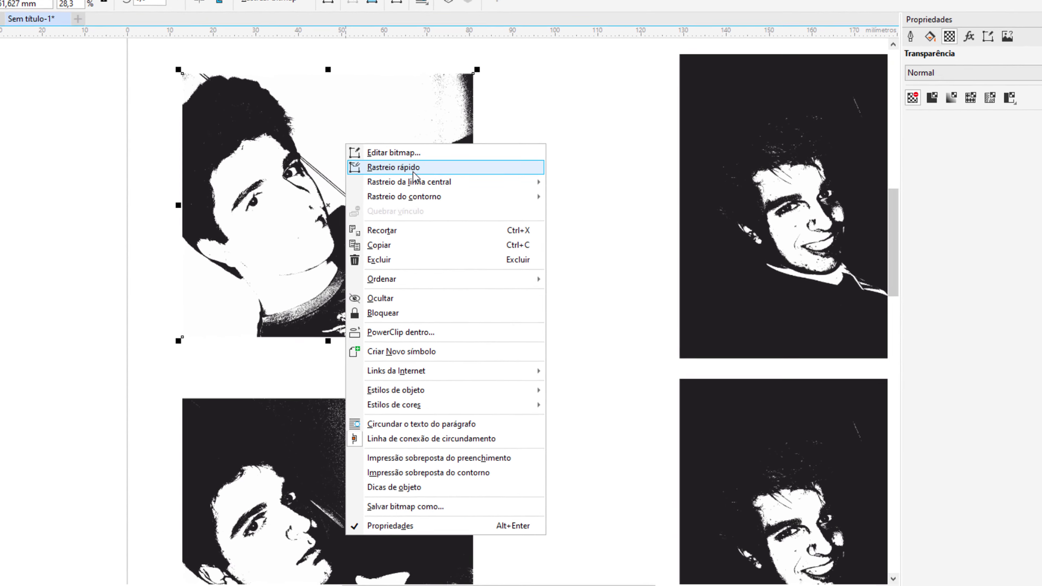
mouse_move(397, 215)
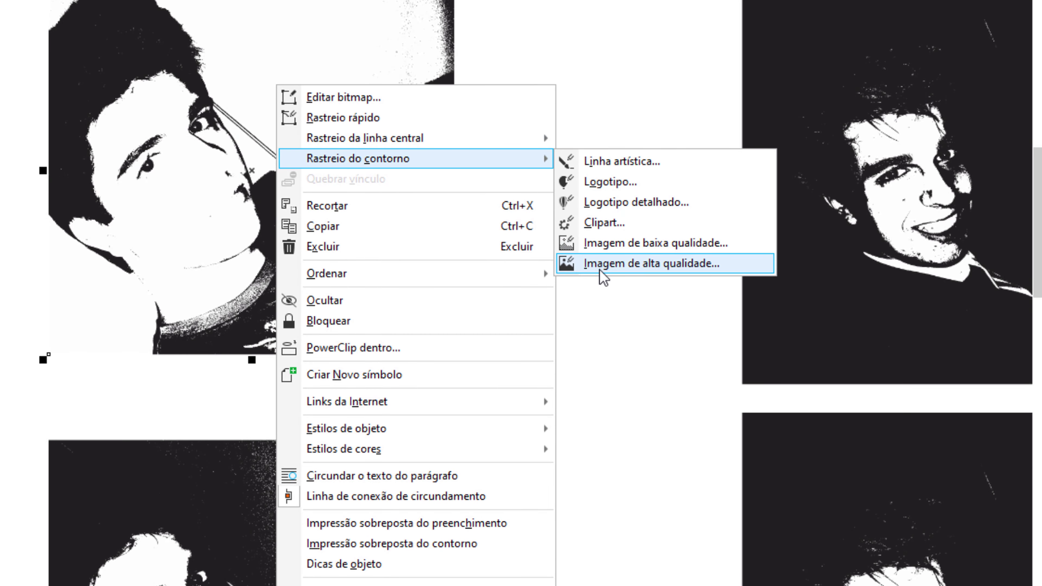
click(614, 263)
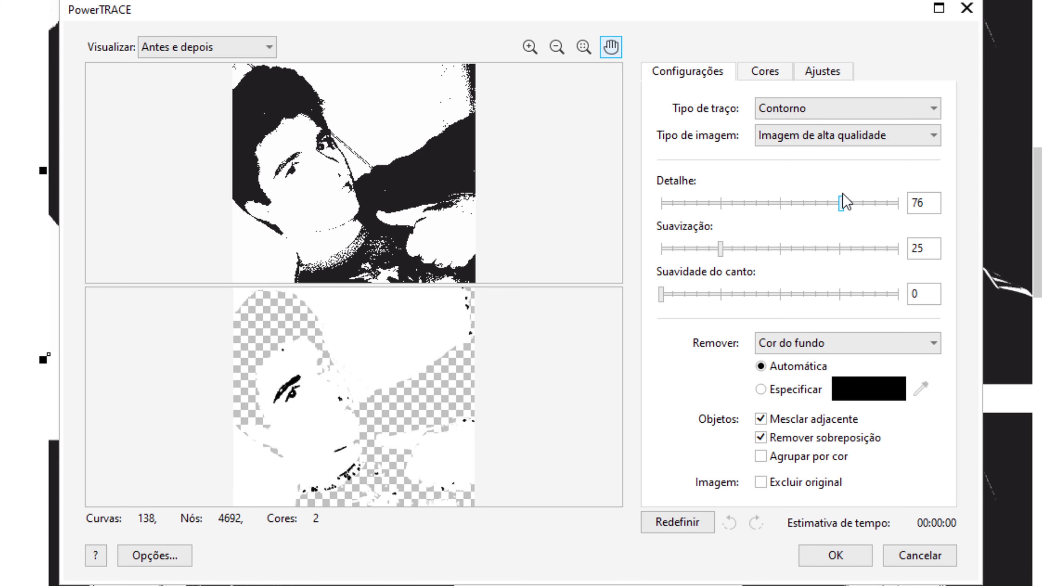
Try Detalhe values of 29 and 100 for the trace, and settle on 86
click(834, 218)
click(730, 203)
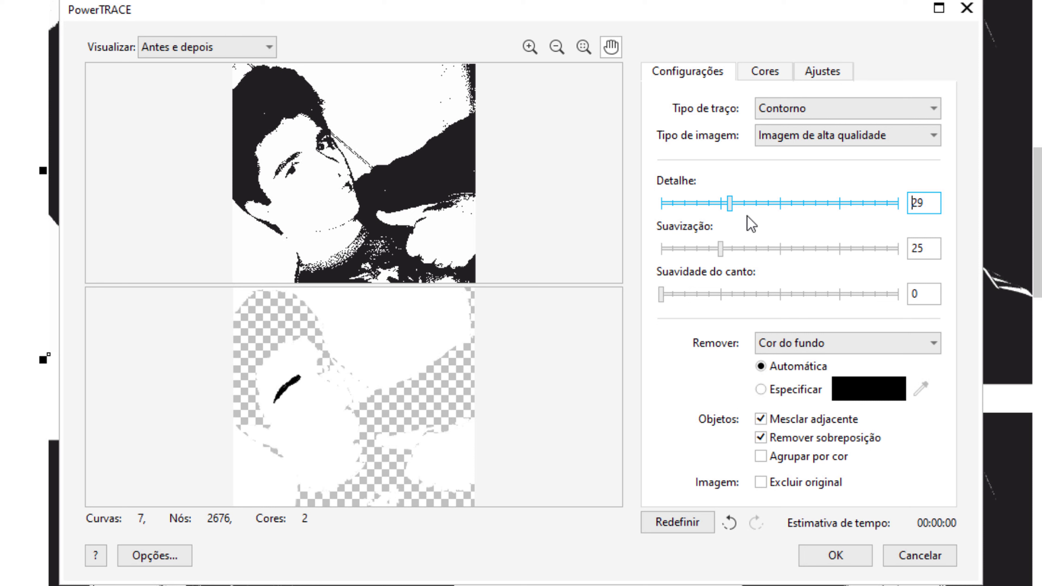
drag(733, 205, 898, 203)
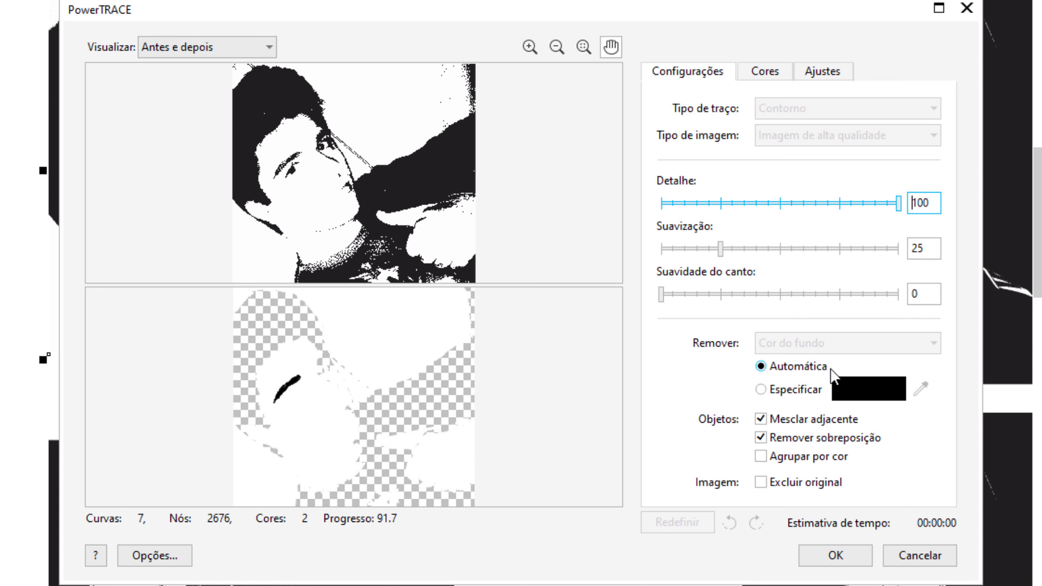
click(894, 204)
click(865, 204)
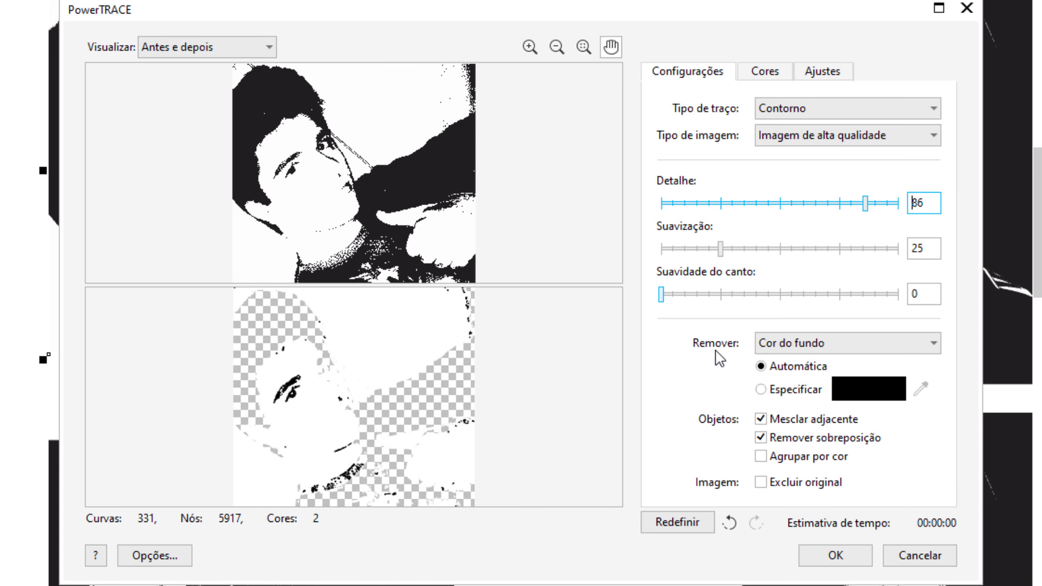
Specify the background colour to remove by sampling the white backdrop and then the white face area, and apply the trace
click(761, 390)
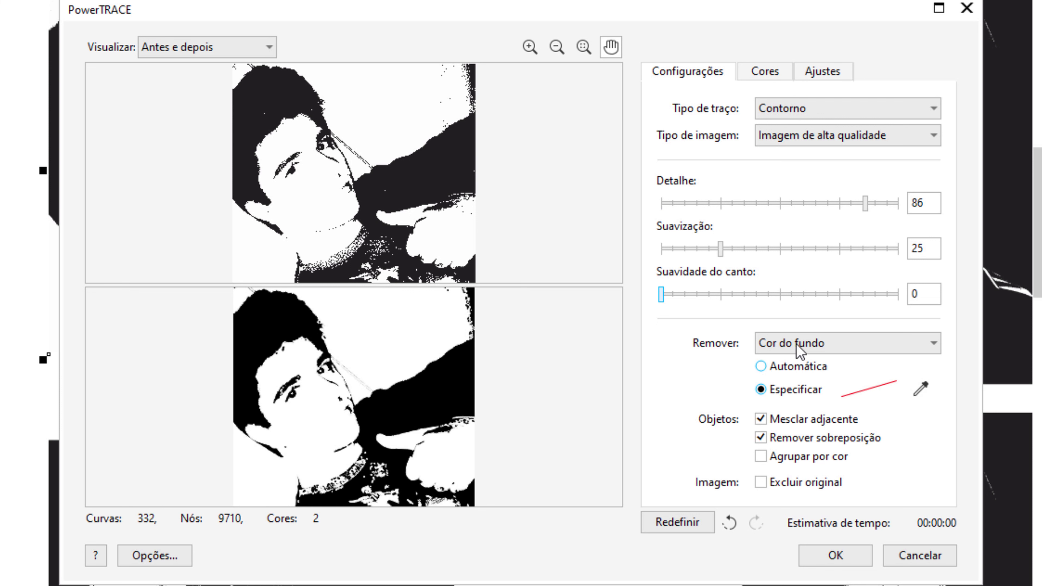
click(921, 389)
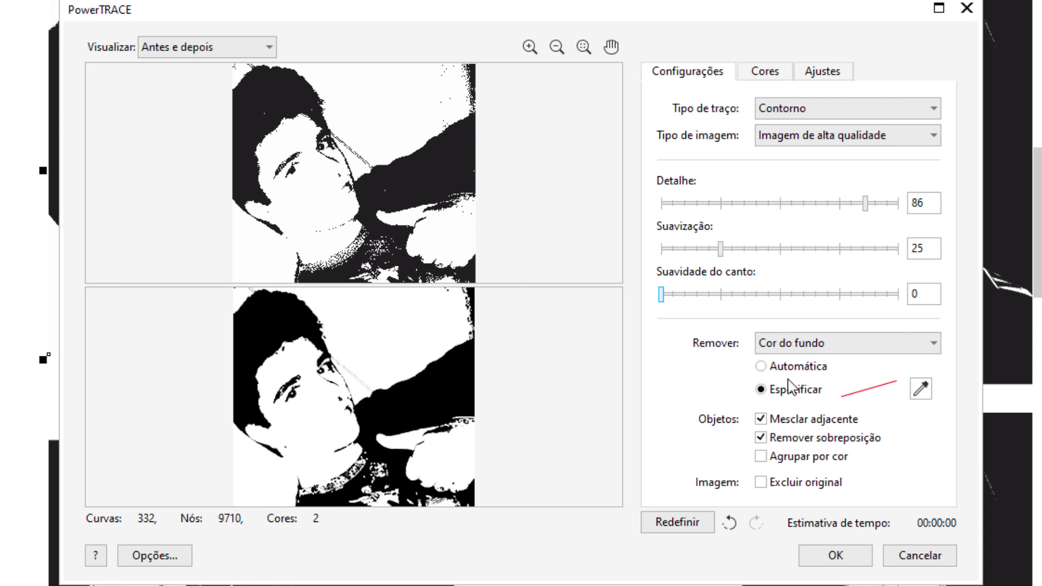
click(402, 323)
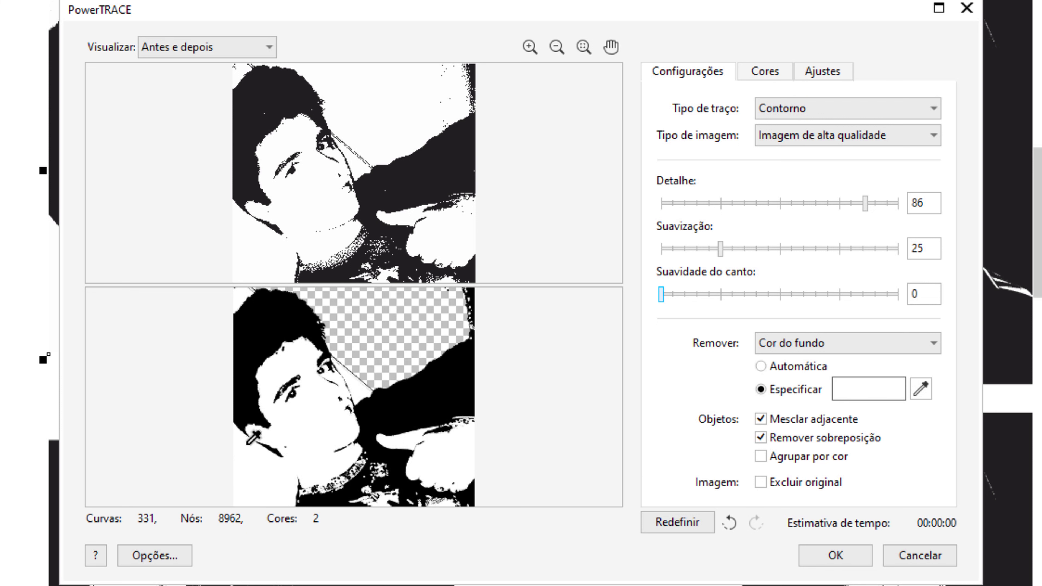
click(318, 441)
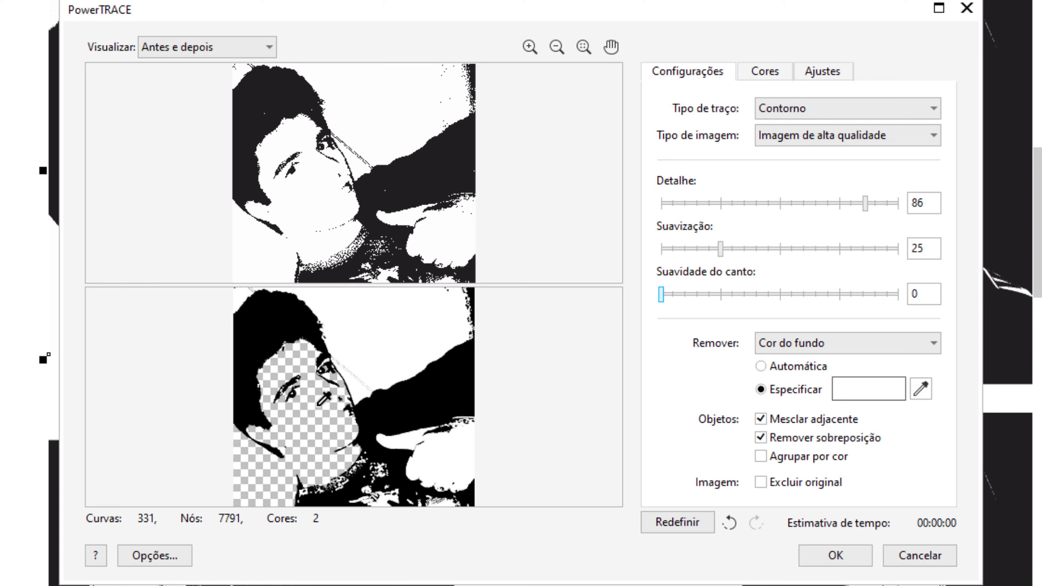
click(826, 557)
Separate the traced vector group from its original bitmap, placing them side by side with the bitmap to the left
click(168, 77)
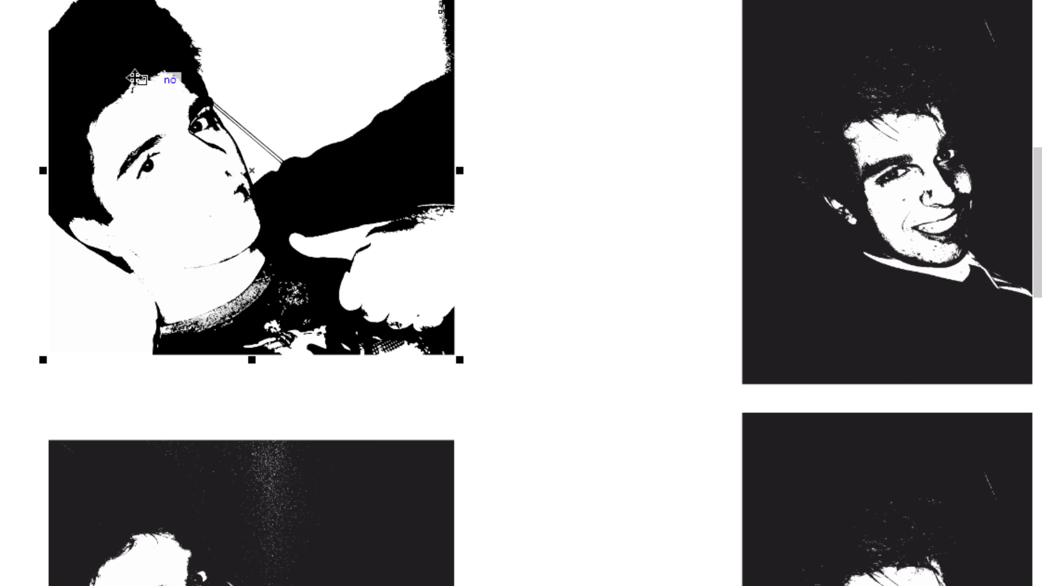
mouse_move(121, 63)
mouse_down()
mouse_move(347, 110)
mouse_move(460, 110)
mouse_move(510, 90)
mouse_up()
drag(94, 95, 0, 106)
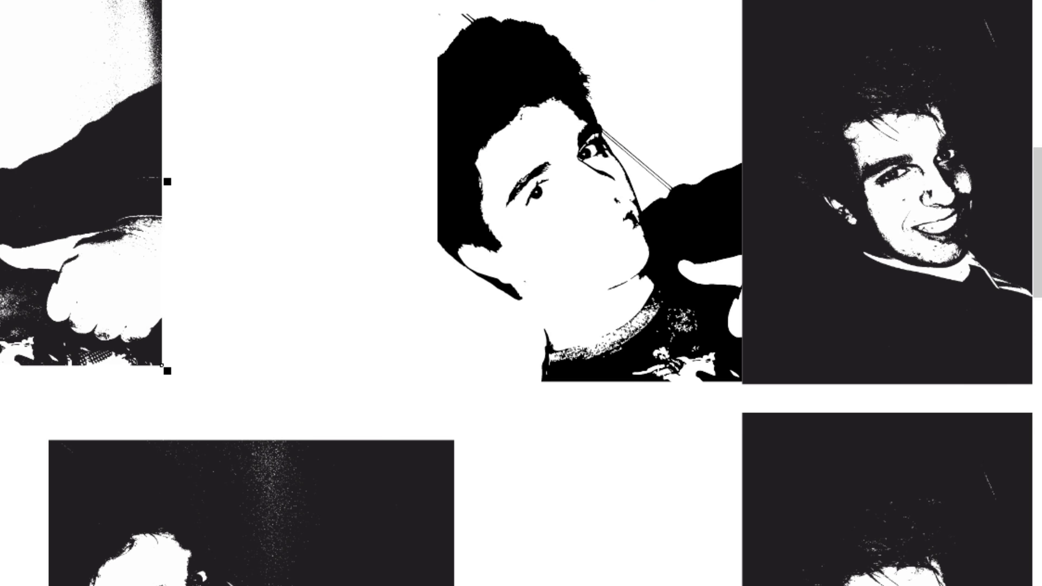
click(534, 77)
mouse_move(535, 77)
mouse_down()
mouse_move(290, 81)
mouse_move(346, 58)
mouse_move(380, 68)
mouse_move(322, 91)
mouse_up()
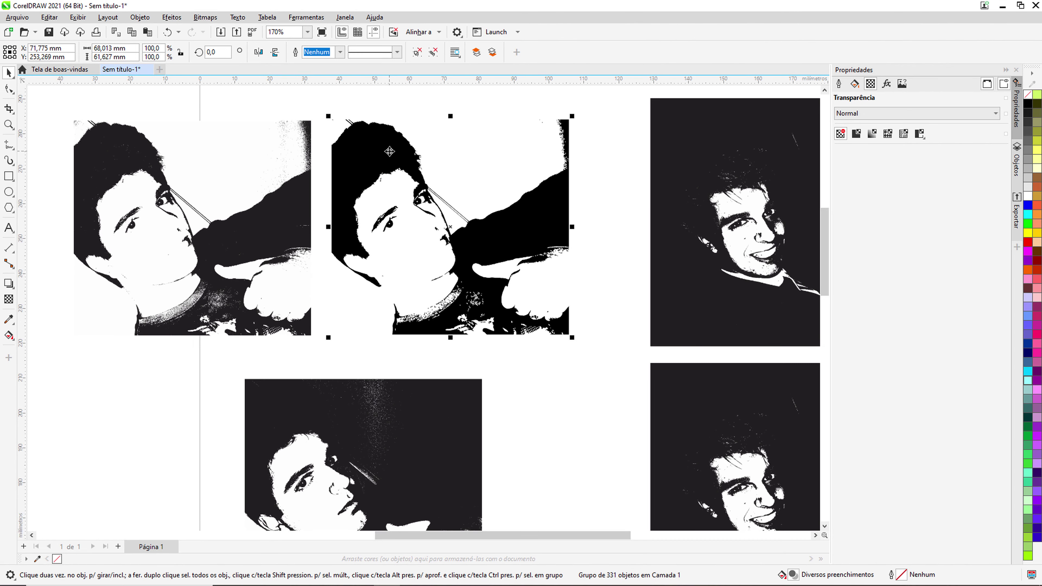
Ungroup everything in the traced portrait and move its white background shape away from its place
right_click(313, 68)
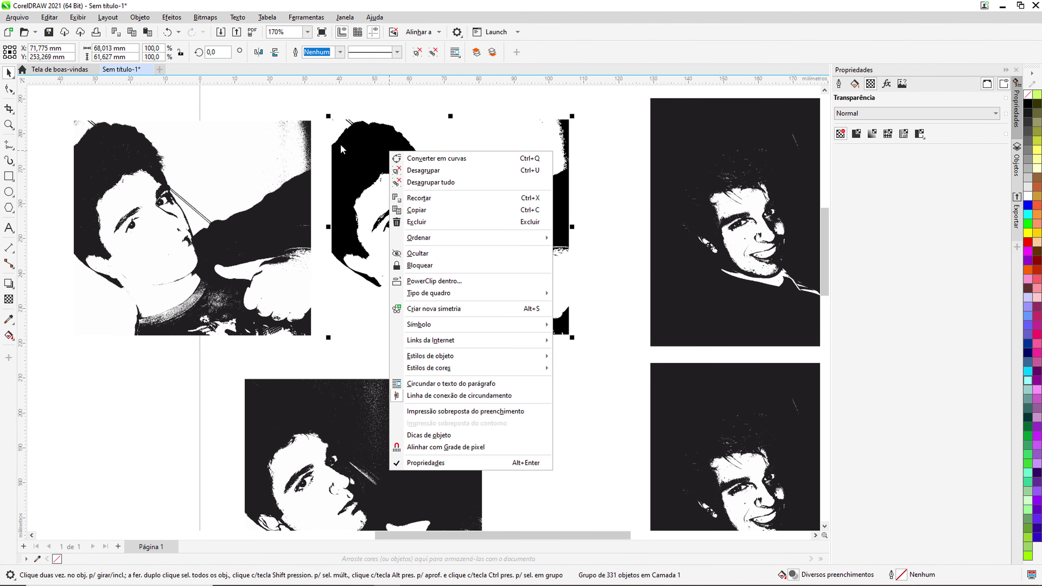
click(431, 182)
click(498, 138)
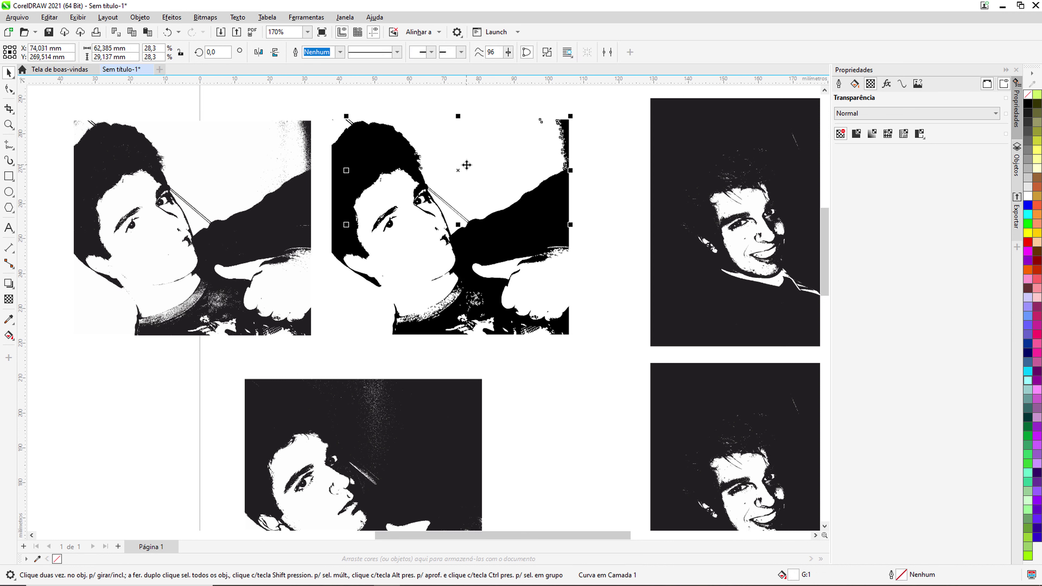
mouse_move(465, 163)
mouse_down()
mouse_move(574, 179)
mouse_move(609, 198)
mouse_move(621, 282)
mouse_up()
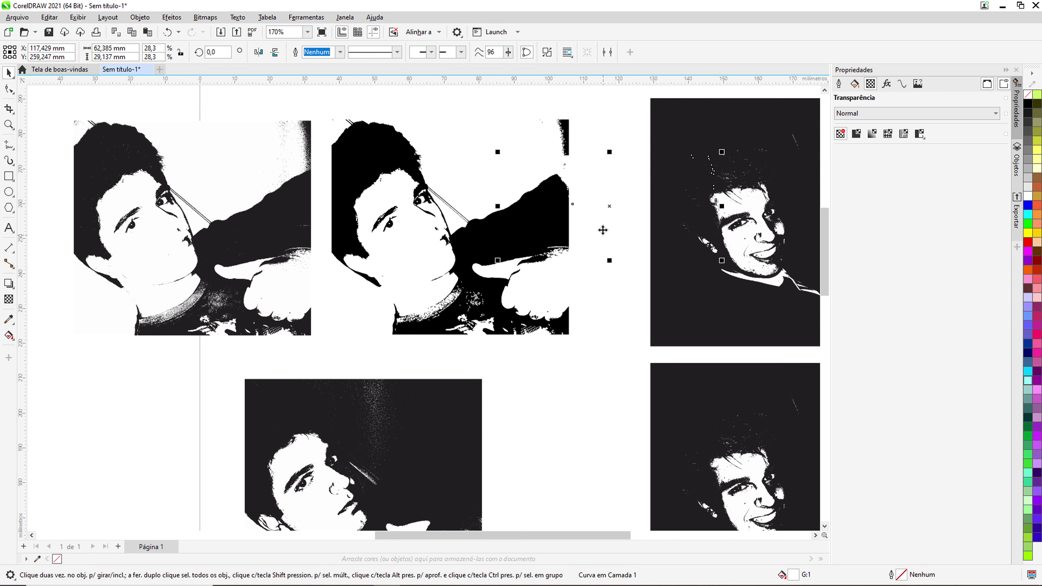
mouse_move(617, 165)
mouse_down()
mouse_move(456, 141)
mouse_move(409, 205)
mouse_up()
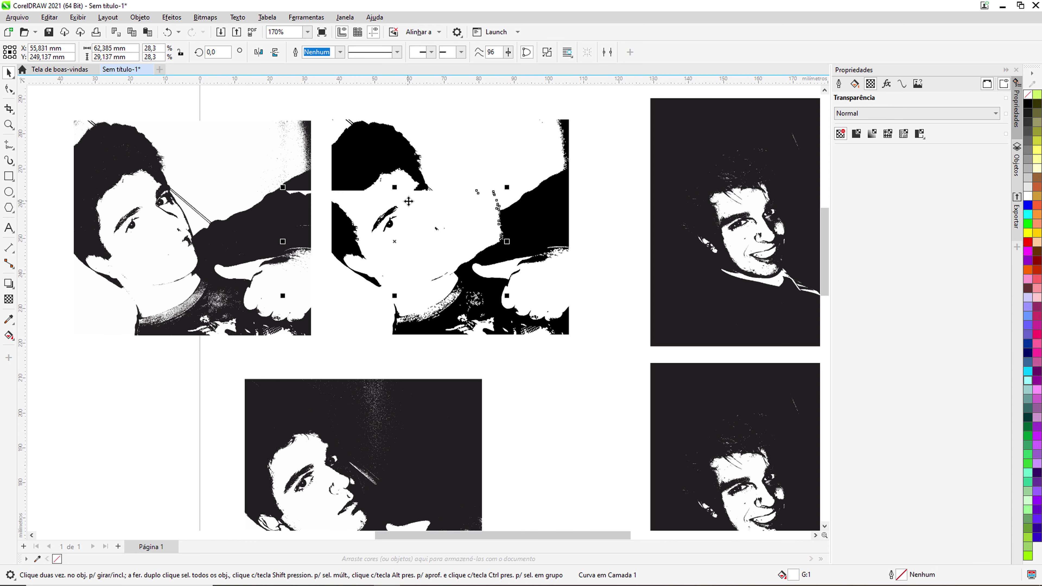
Move the small white triangle, background and hand shapes of the traced portrait out of place, and delete the white hand shape
drag(555, 218, 557, 221)
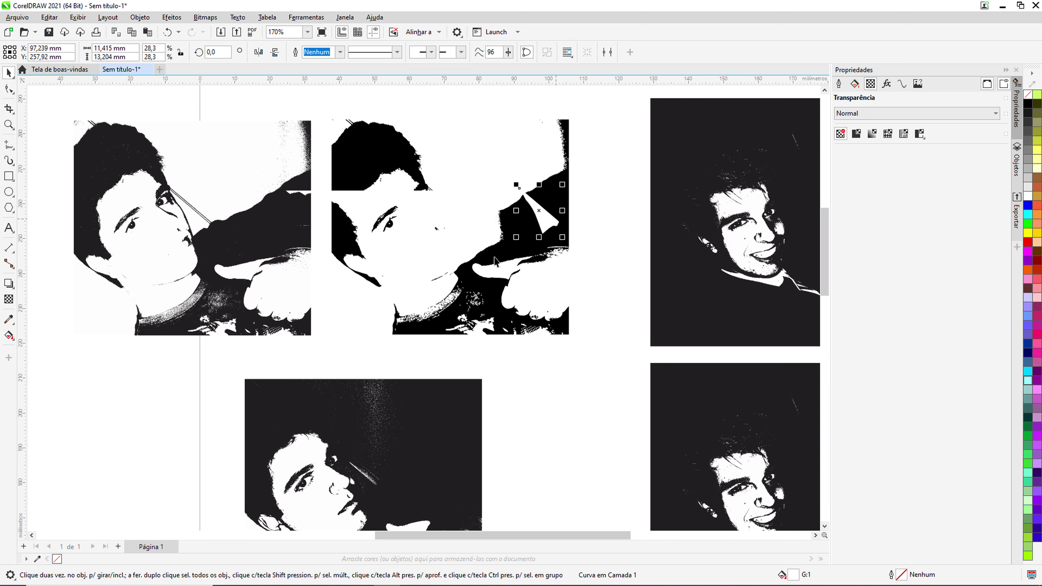
click(444, 197)
mouse_move(379, 196)
mouse_down()
mouse_move(444, 170)
mouse_move(495, 235)
mouse_move(468, 263)
mouse_move(553, 296)
mouse_move(623, 283)
mouse_up()
mouse_move(537, 287)
mouse_down()
mouse_move(574, 238)
mouse_move(518, 189)
mouse_move(534, 277)
mouse_up()
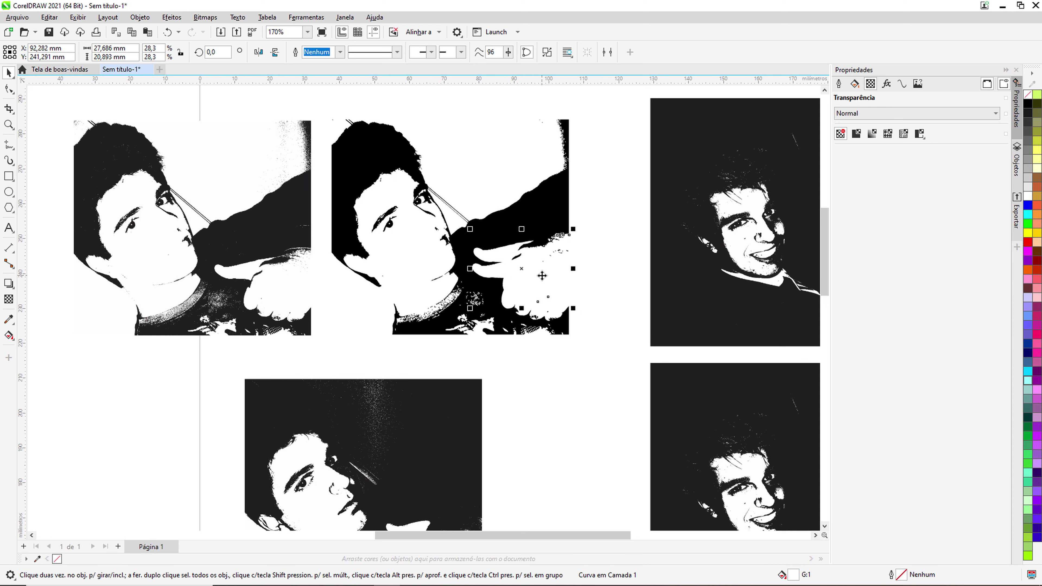
key(Delete)
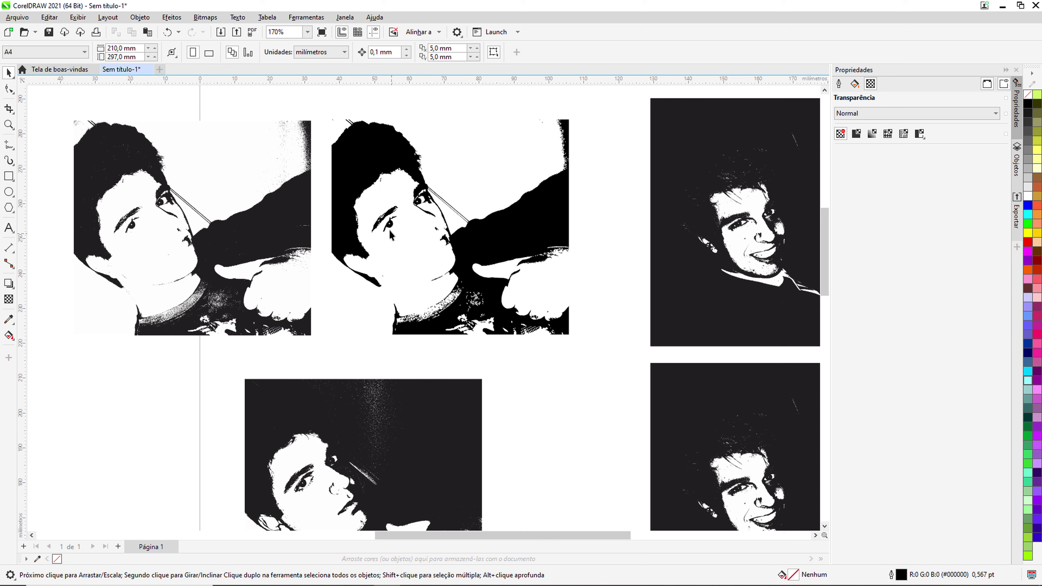
Shift the small black eye shape of the traced portrait slightly aside on the face
mouse_move(389, 230)
mouse_down()
mouse_move(394, 283)
mouse_move(391, 221)
mouse_move(402, 240)
mouse_up()
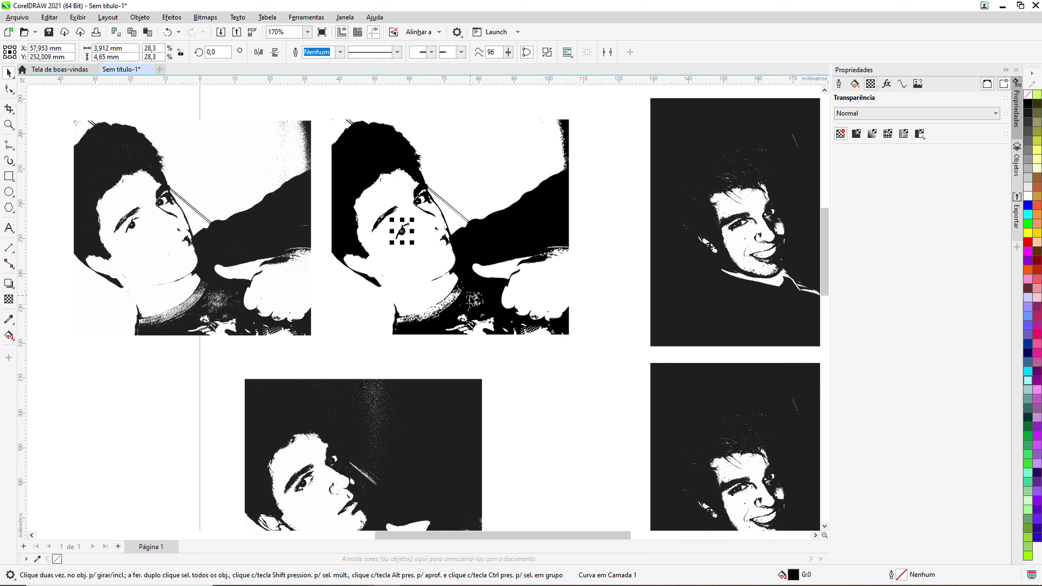